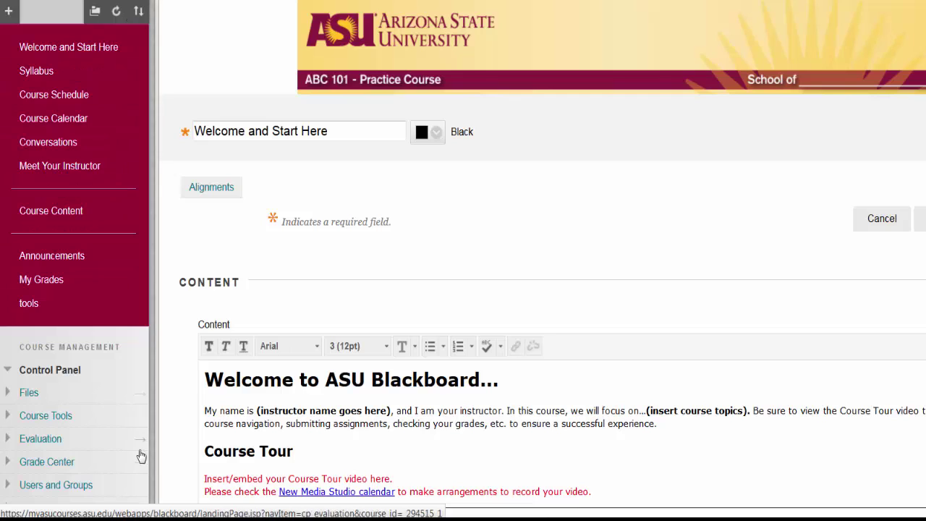
# - Open the Full Grade Center and start creating a new Grade Center report
pyautogui.click(138, 464)
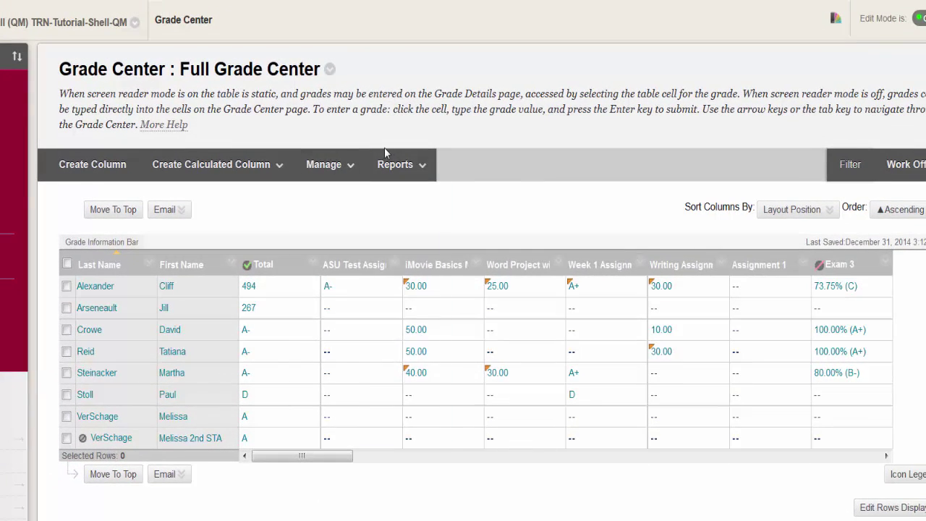
pyautogui.click(403, 166)
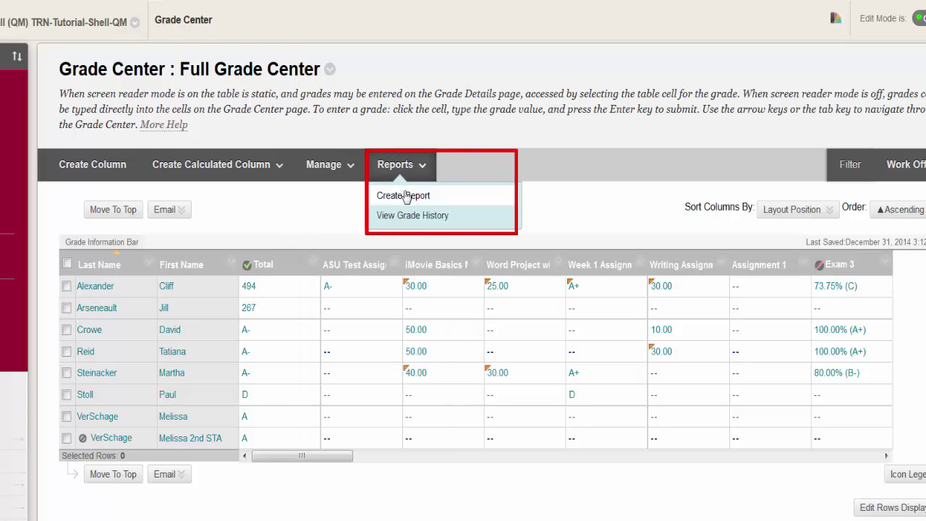
pyautogui.click(404, 195)
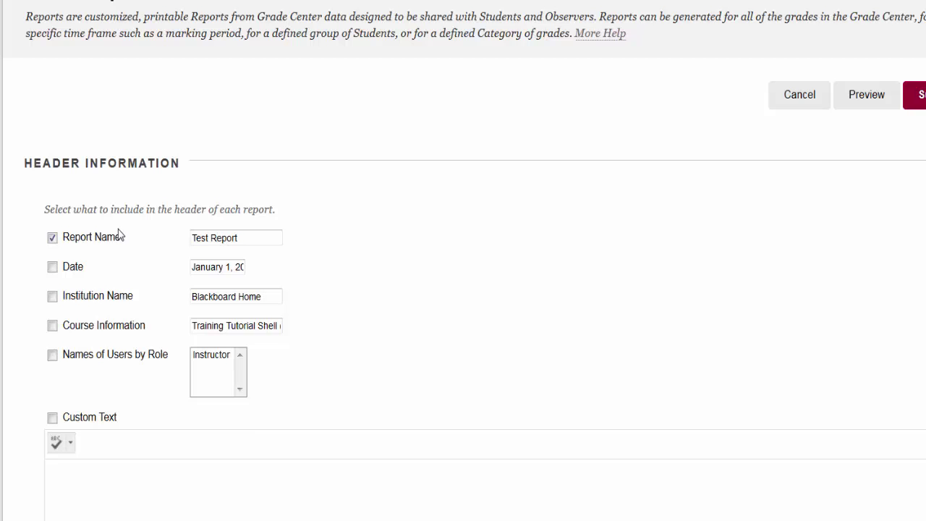
# - Review the report form's header, users, user information, columns, column information and footer options
pyautogui.scroll(-3, 118, 238)
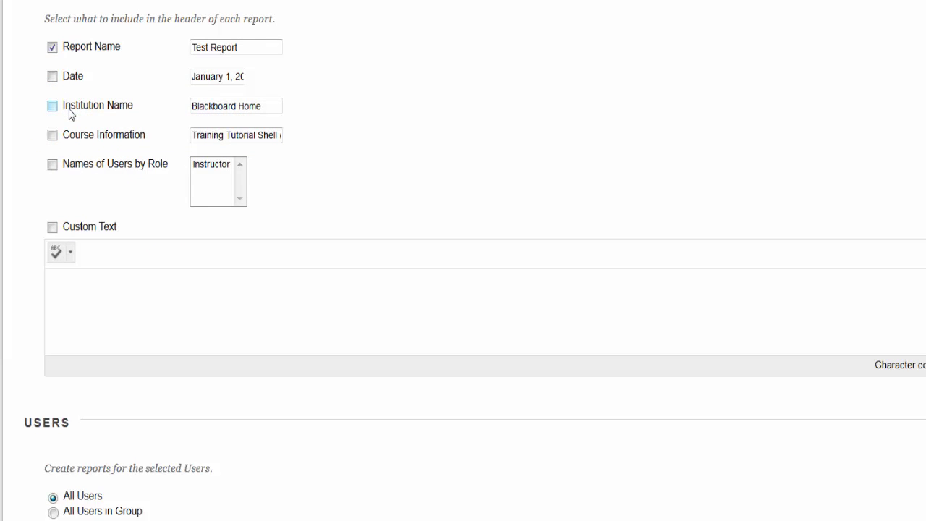
pyautogui.scroll(-5, 24, 116)
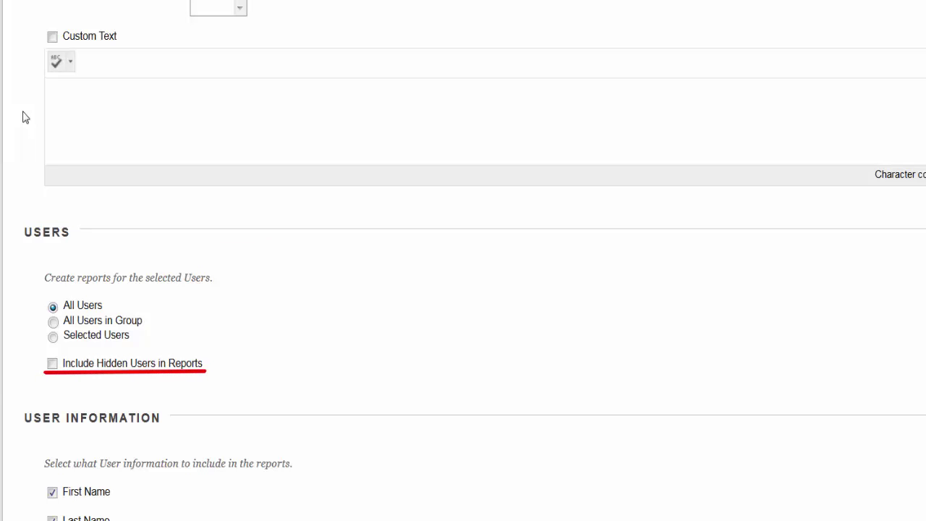
pyautogui.scroll(-4, 23, 118)
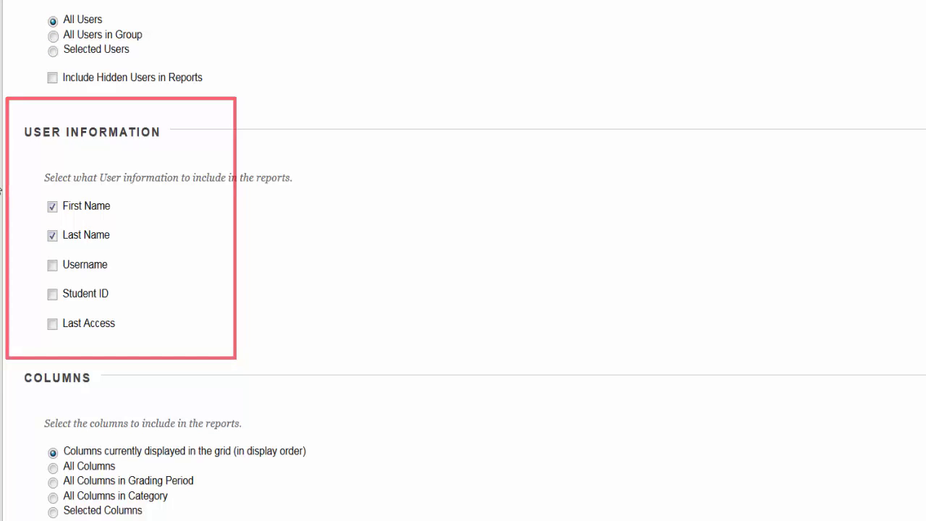
pyautogui.scroll(-3, 463, 261)
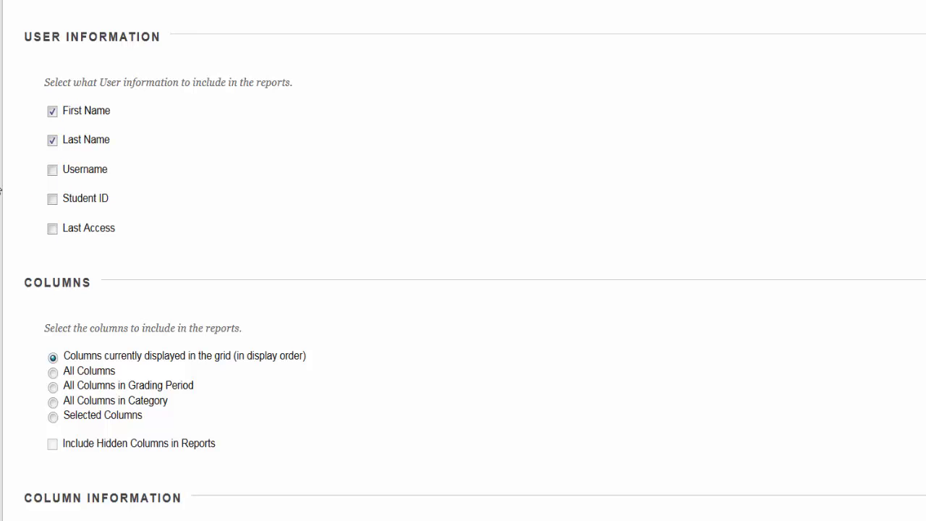
pyautogui.scroll(-3, 1, 190)
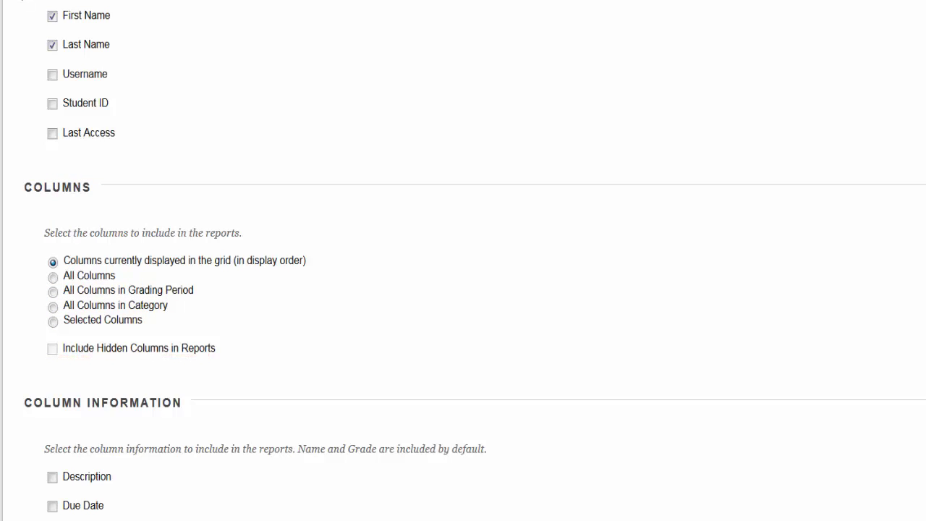
pyautogui.scroll(-2, 12, 181)
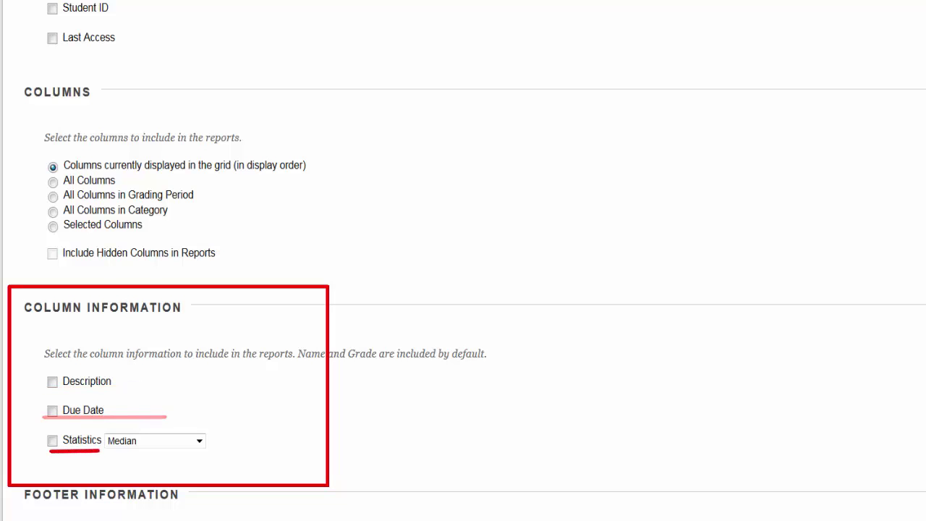
pyautogui.scroll(-2, 463, 289)
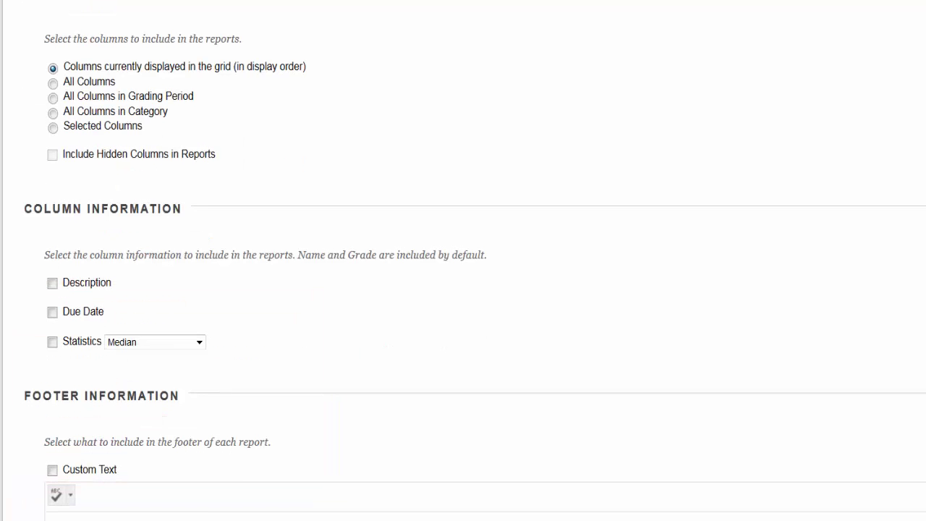
pyautogui.scroll(-3, 463, 289)
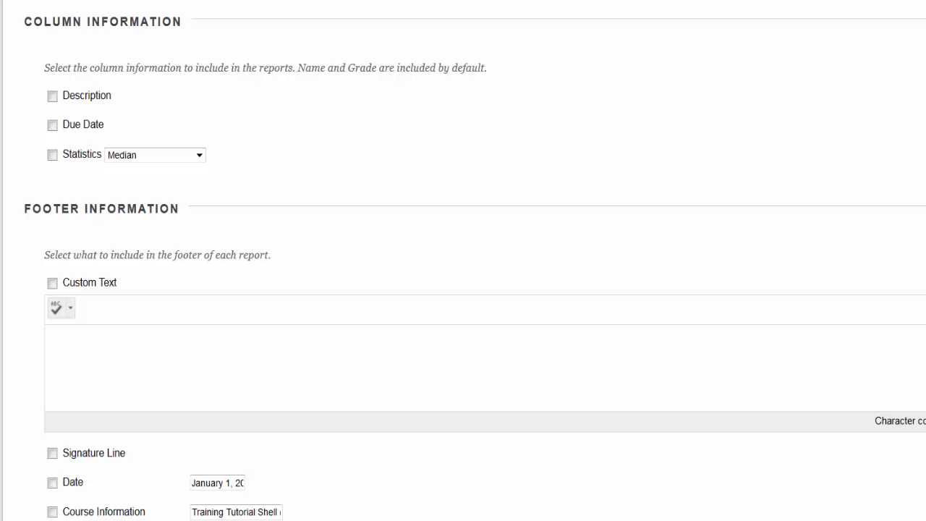
pyautogui.scroll(-2, 463, 290)
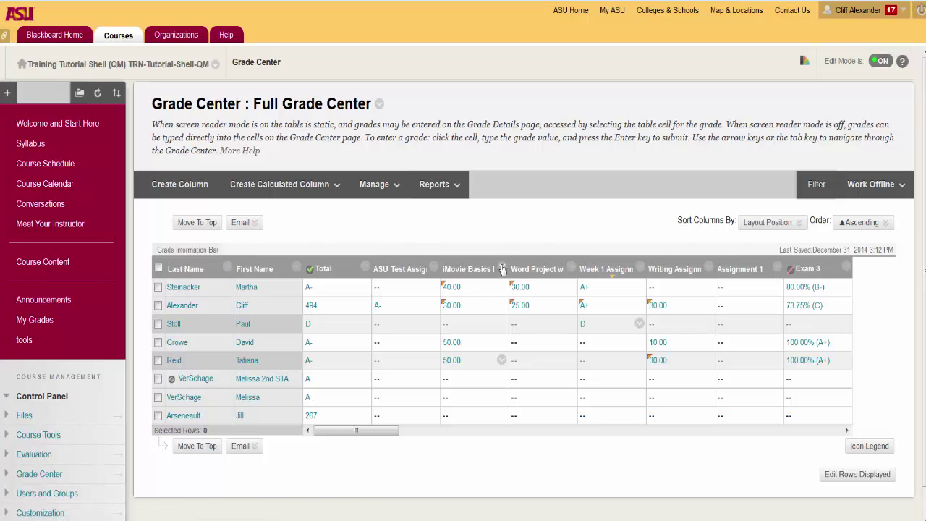
pyautogui.click(432, 268)
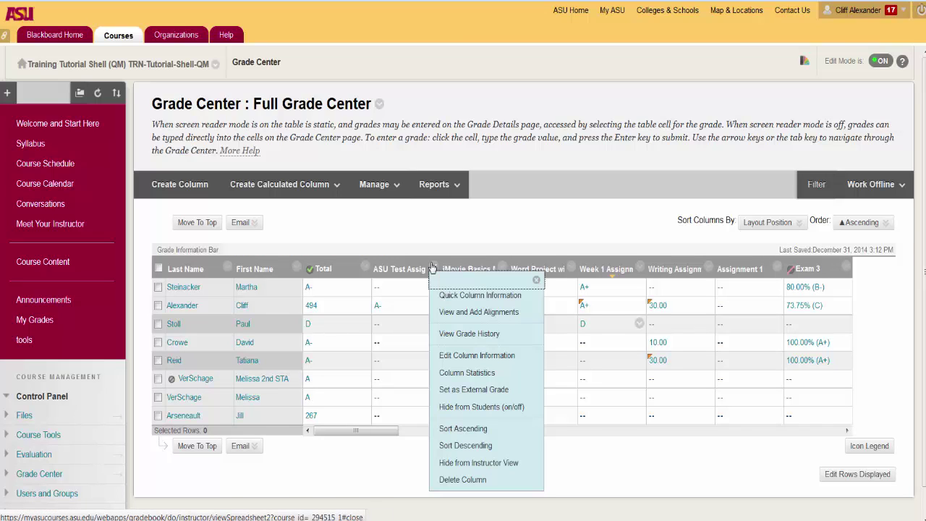
pyautogui.click(366, 267)
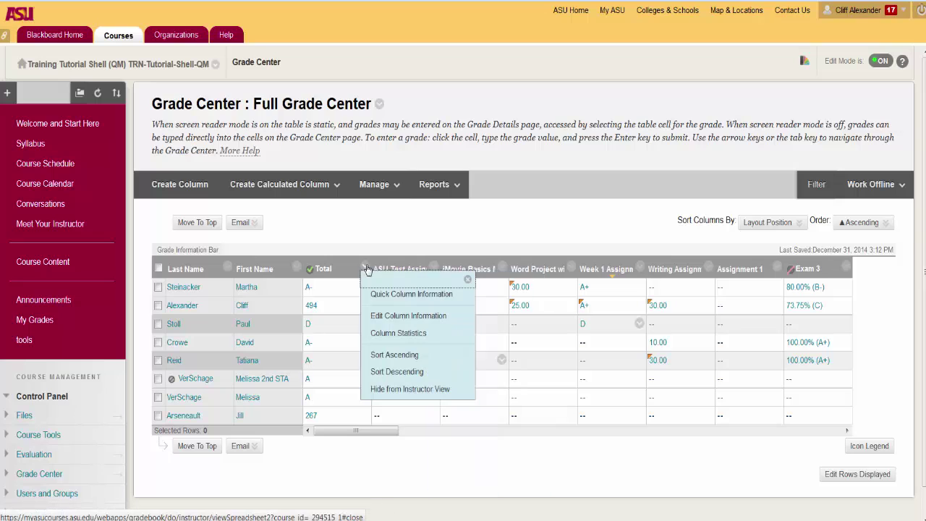
pyautogui.click(572, 268)
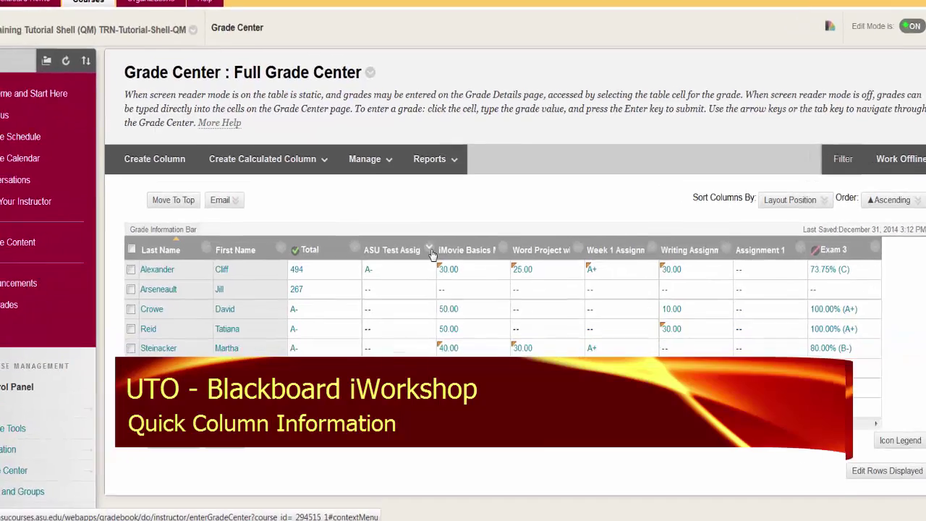
# - View the quick column information for the ASU Test Assign column and close it
pyautogui.click(435, 270)
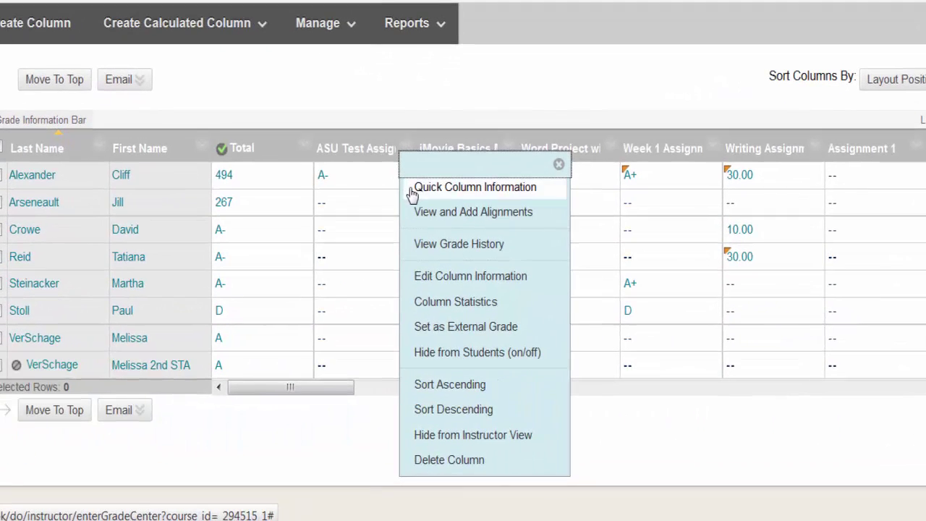
pyautogui.click(414, 190)
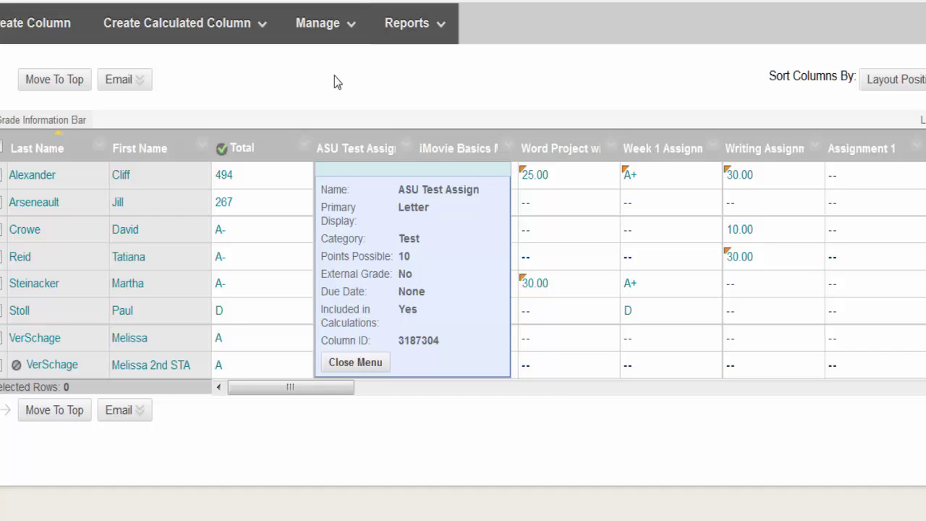
pyautogui.click(355, 362)
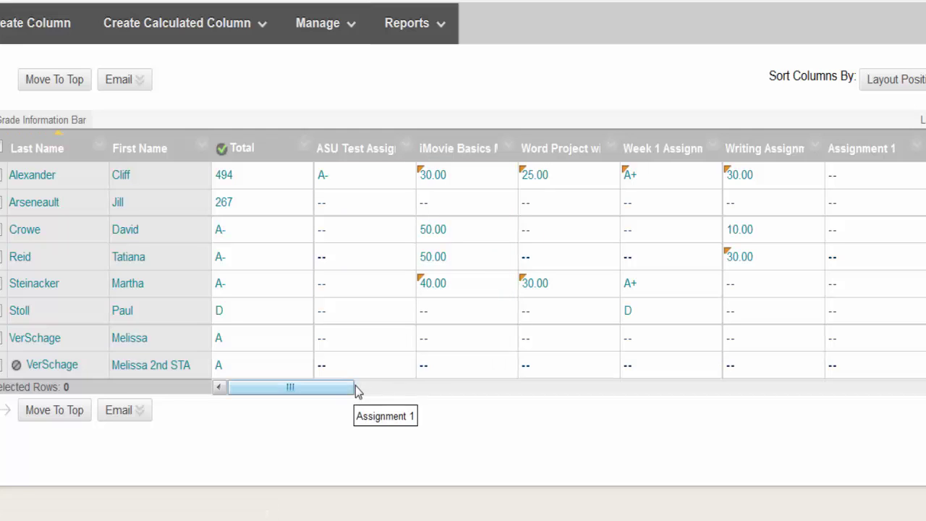
# - Open the ASU Test Assign column's information for editing, review its details, dates and options, and submit the form
pyautogui.click(407, 153)
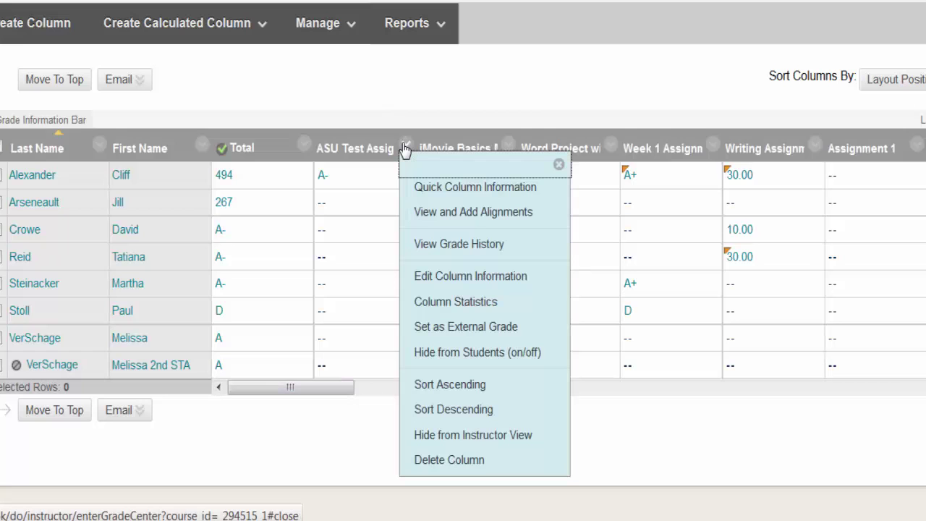
pyautogui.click(425, 278)
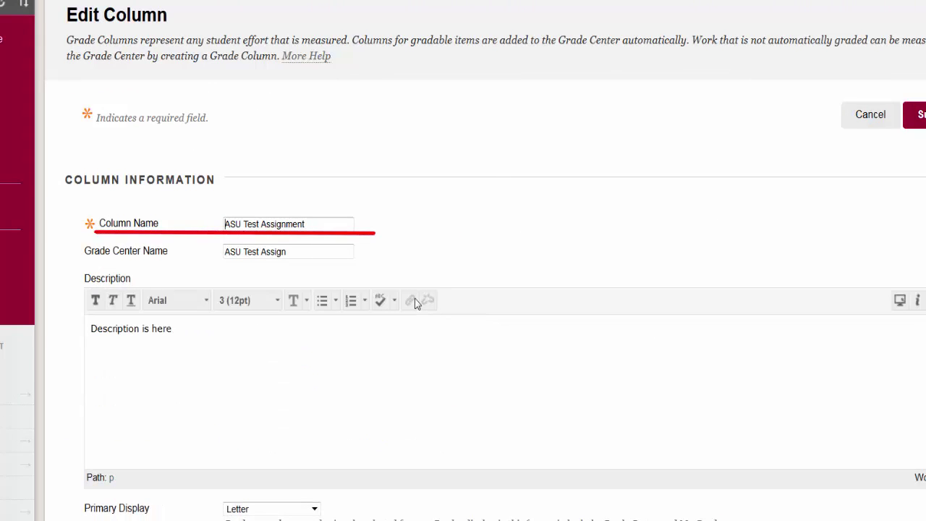
pyautogui.scroll(-3, 120, 254)
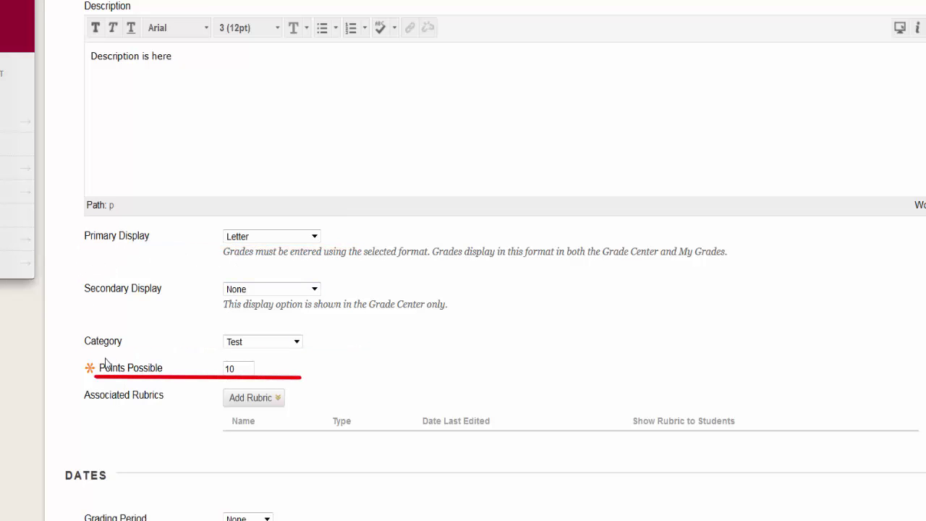
pyautogui.scroll(-4, 75, 319)
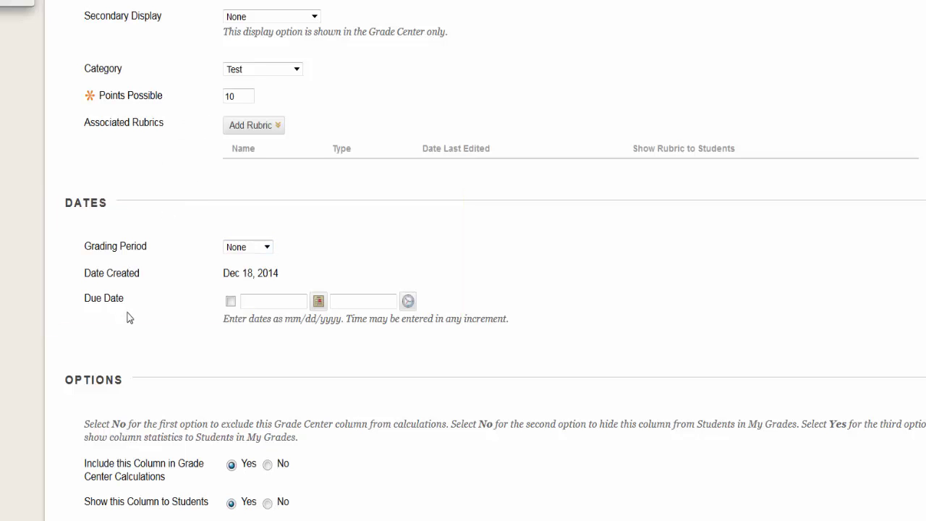
pyautogui.scroll(-3, 96, 310)
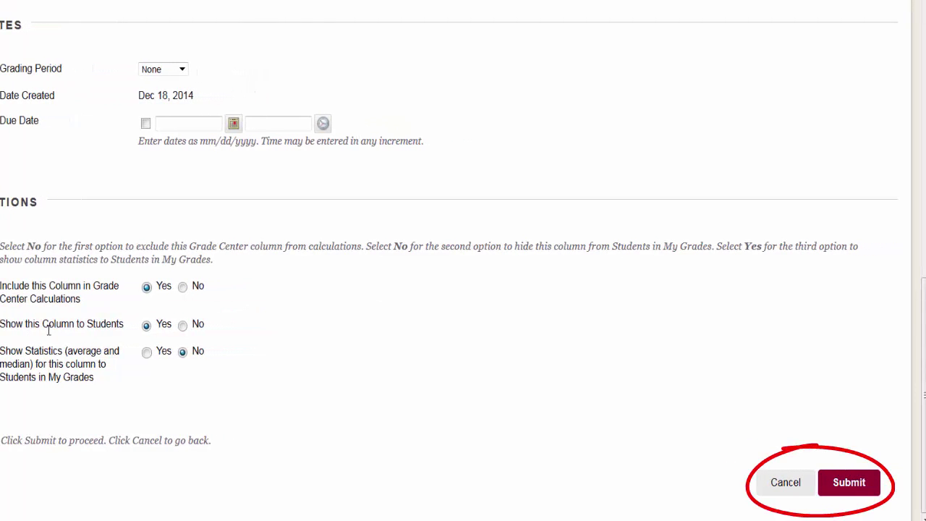
pyautogui.click(847, 482)
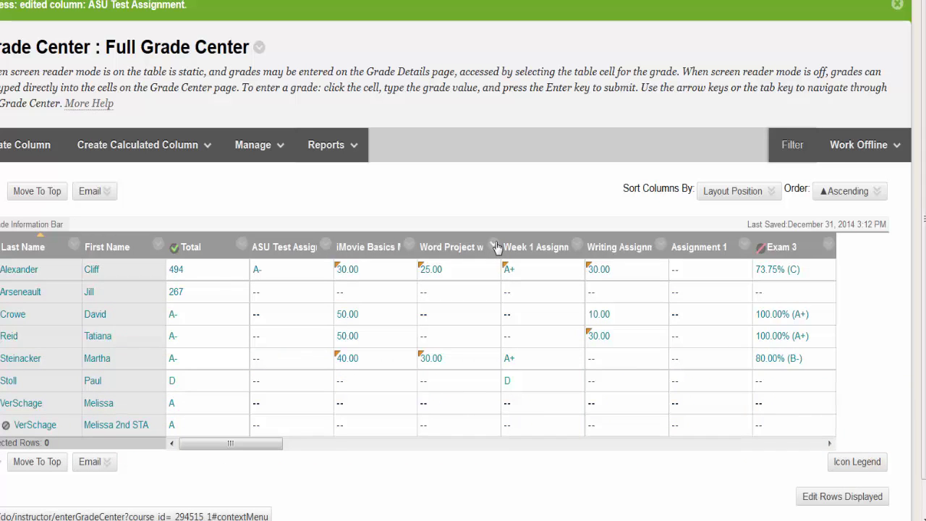
# - Open the column statistics for the Word Project with Rubric column and examine them
pyautogui.click(496, 247)
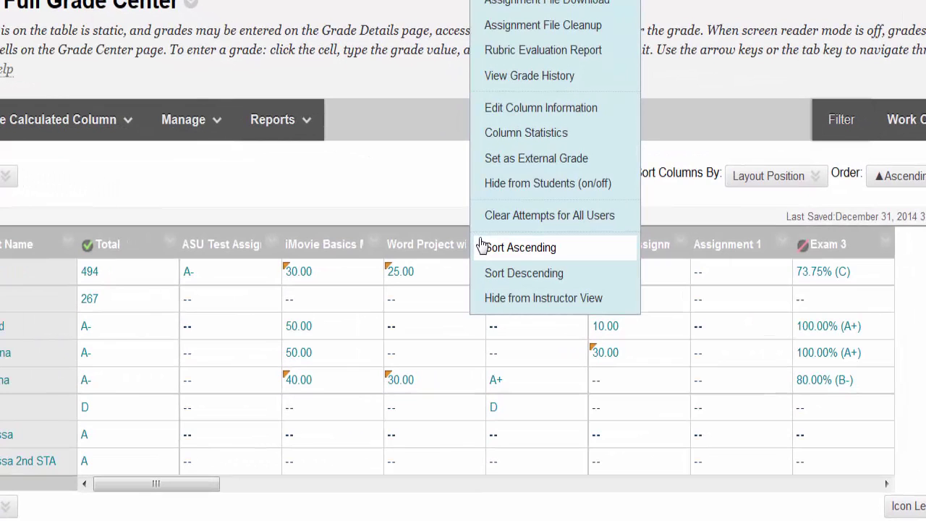
pyautogui.click(504, 140)
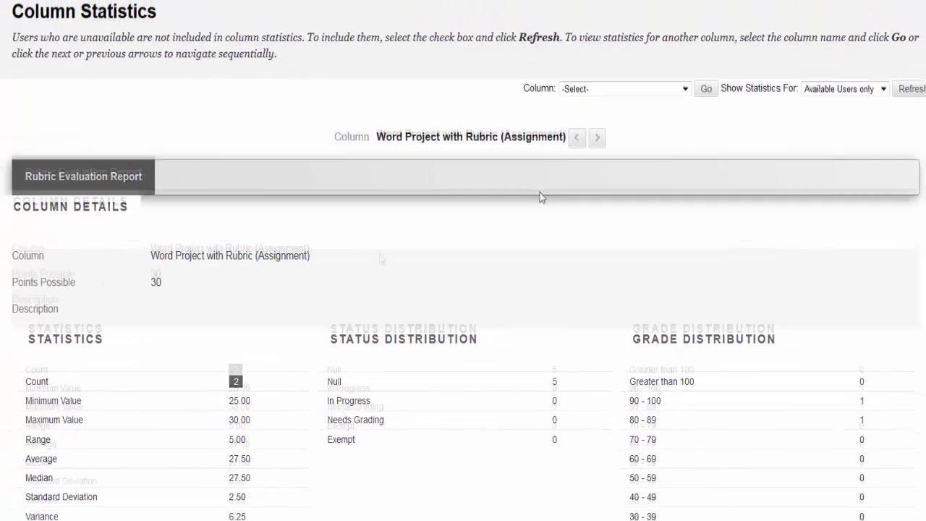
pyautogui.scroll(-3, 379, 253)
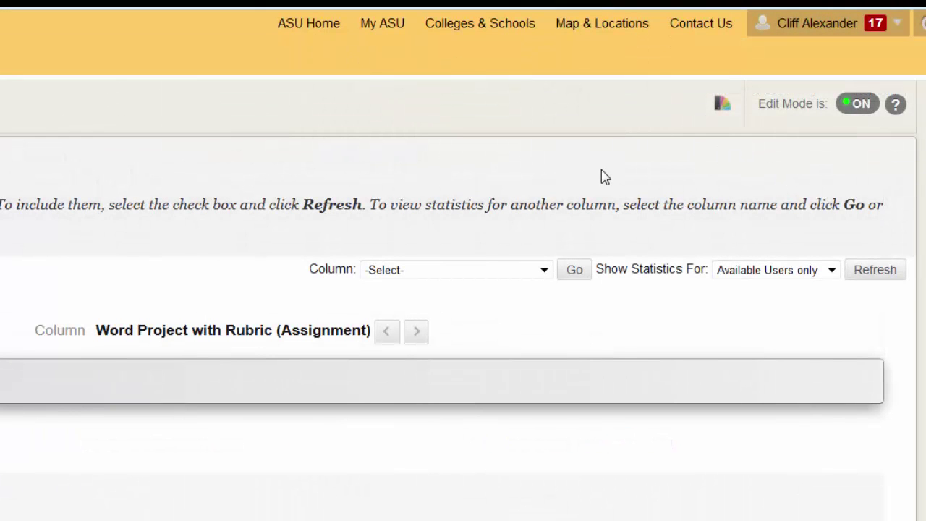
# - Choose Exam 3 as the statistics column, refresh for available users only, and return to the Grade Center
pyautogui.click(544, 270)
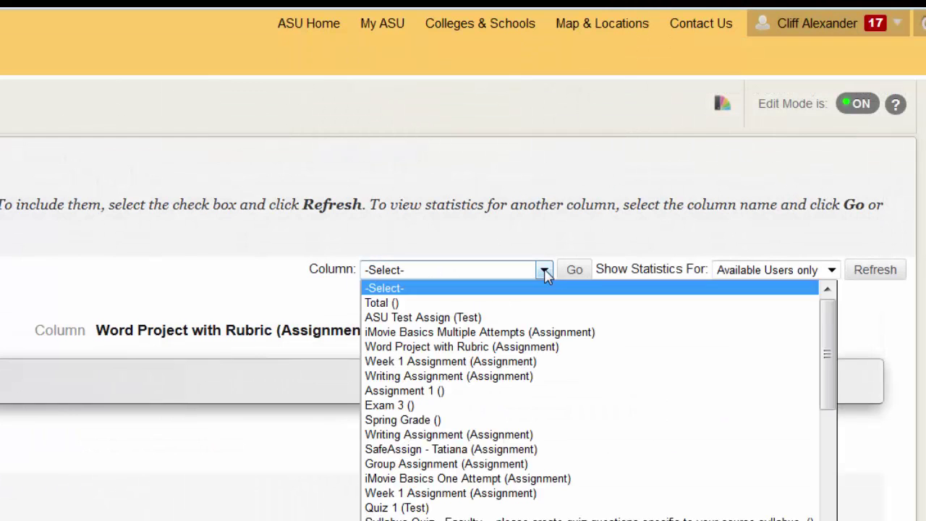
pyautogui.click(531, 405)
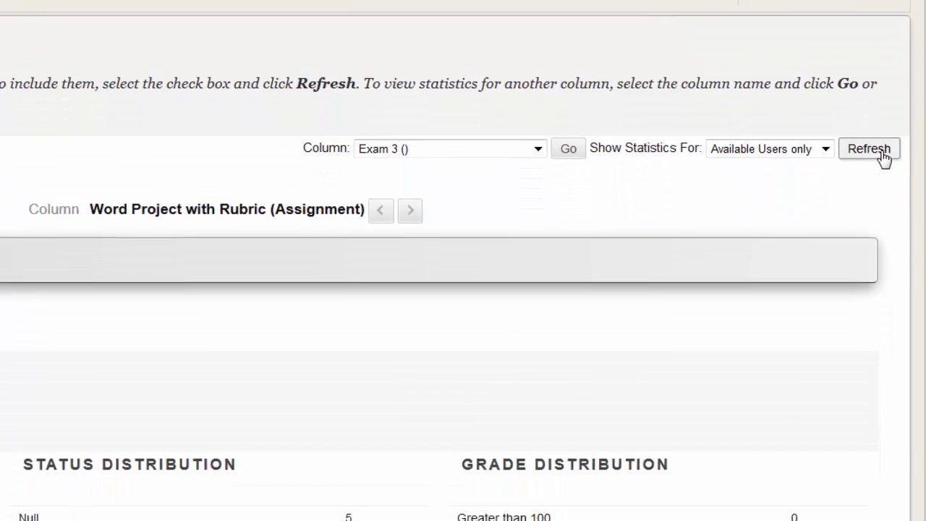
pyautogui.click(877, 271)
pyautogui.scroll(-2, 492, 67)
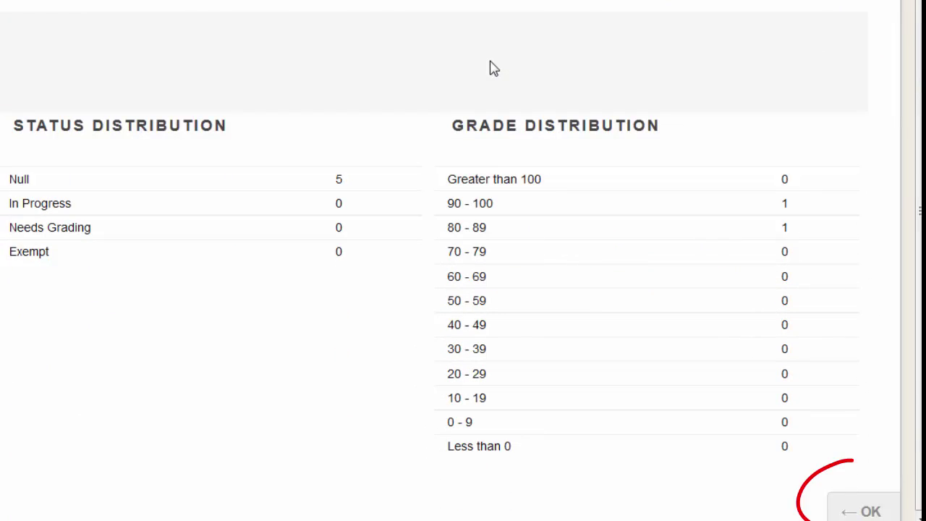
pyautogui.click(872, 512)
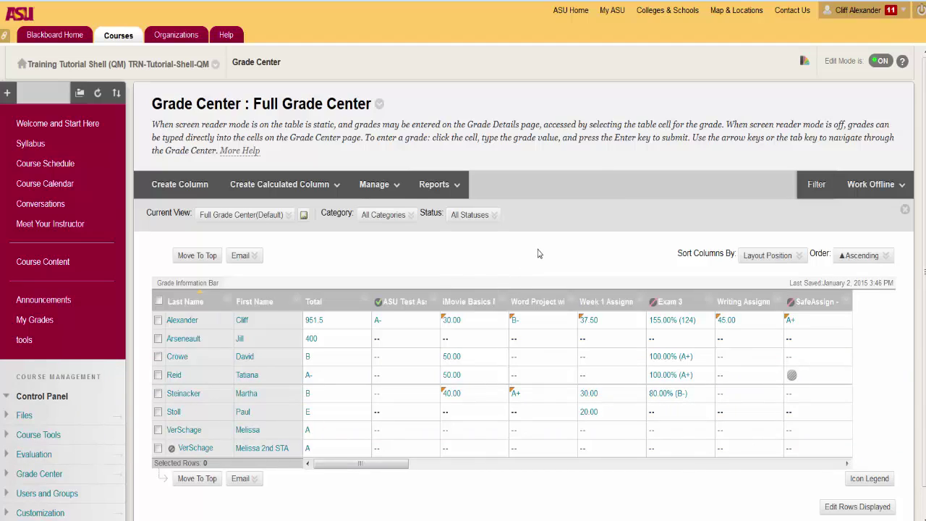
# - Open the assignment file cleanup page for the iMovie Basics column
pyautogui.click(503, 302)
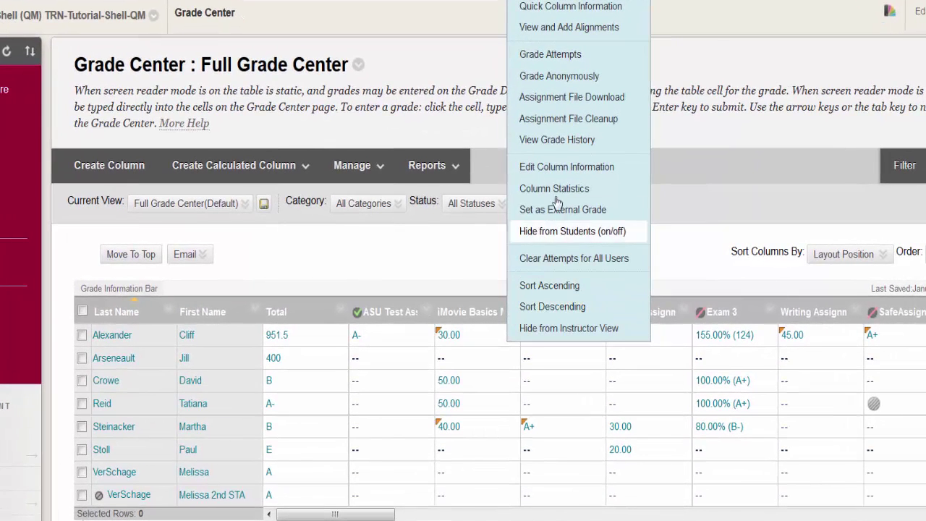
pyautogui.click(565, 120)
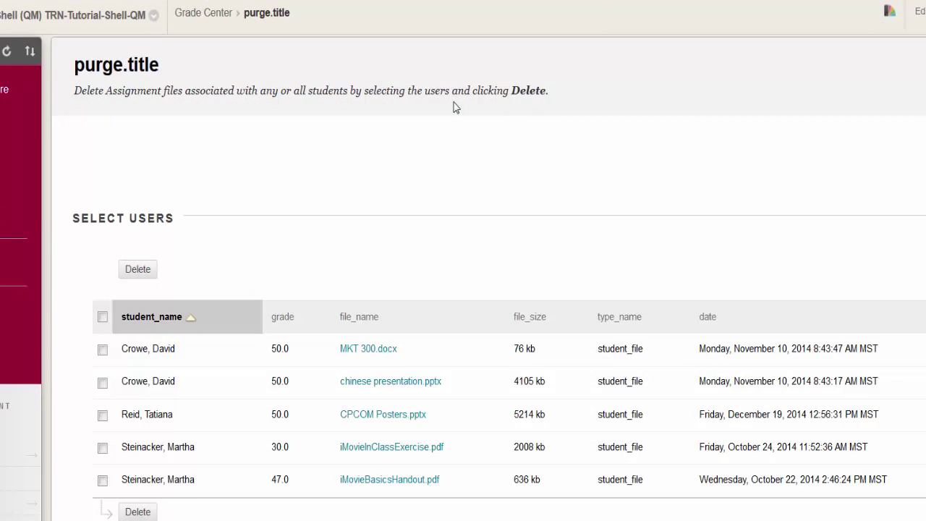
pyautogui.scroll(-2, 395, 207)
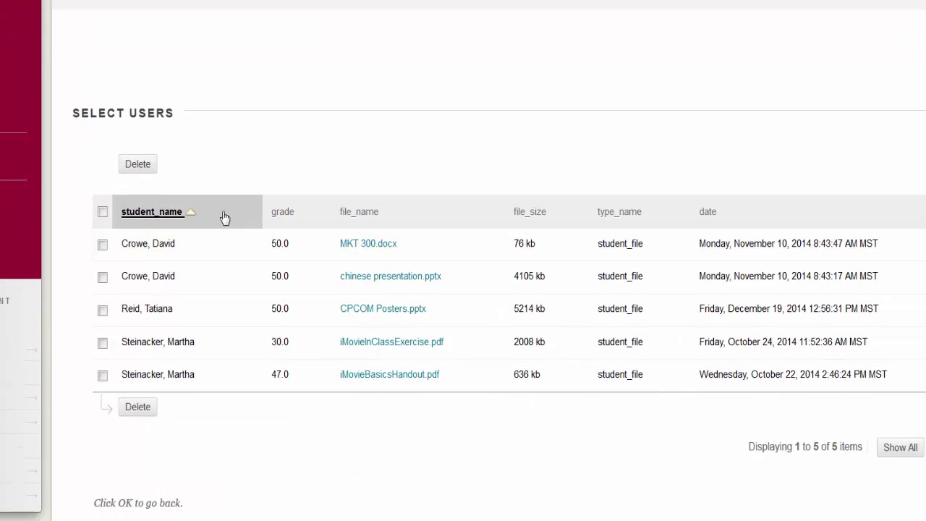
# - Select only the MKT 300.docx submission, leaving all other files unselected, and confirm its deletion
pyautogui.click(103, 213)
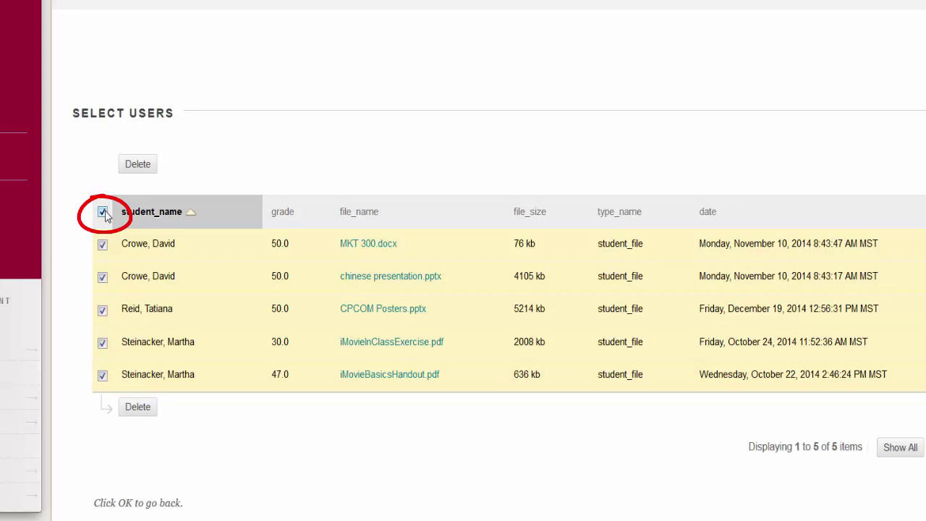
pyautogui.click(103, 212)
pyautogui.click(103, 245)
pyautogui.click(103, 276)
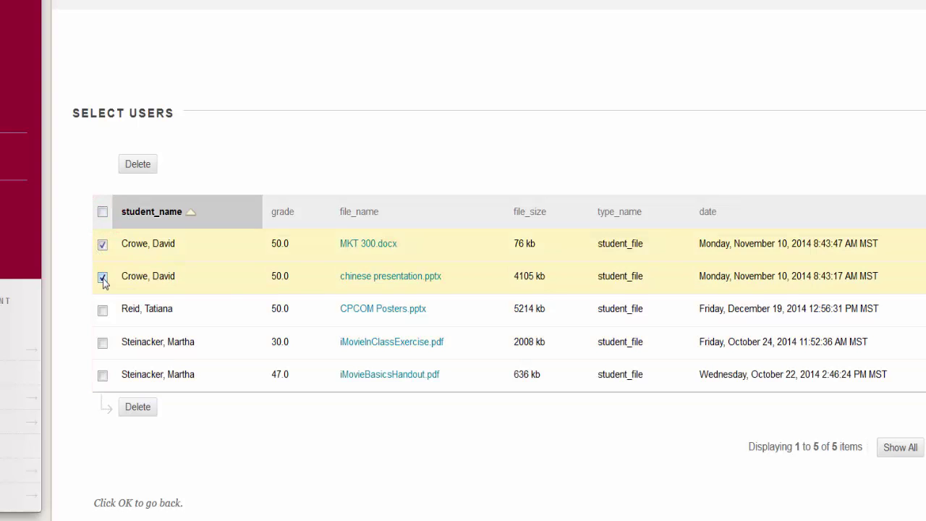
pyautogui.click(103, 278)
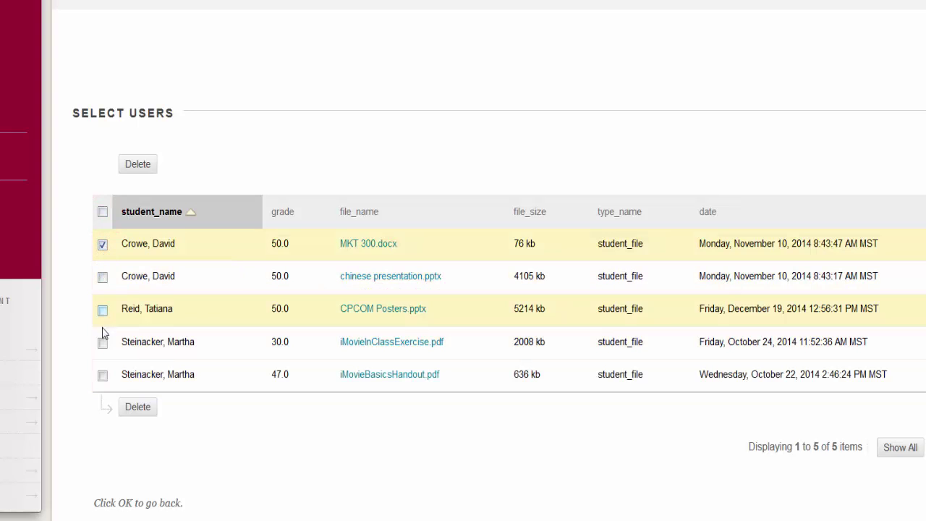
pyautogui.click(137, 407)
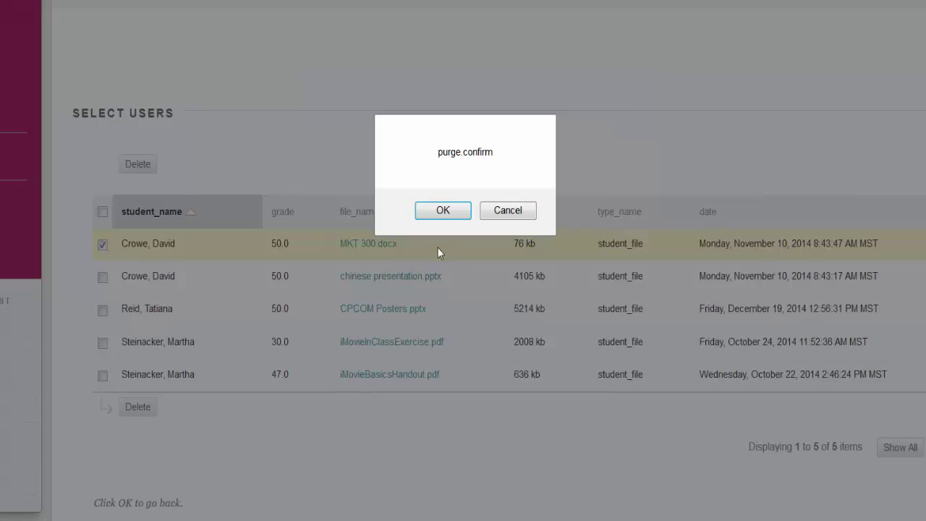
pyautogui.click(443, 211)
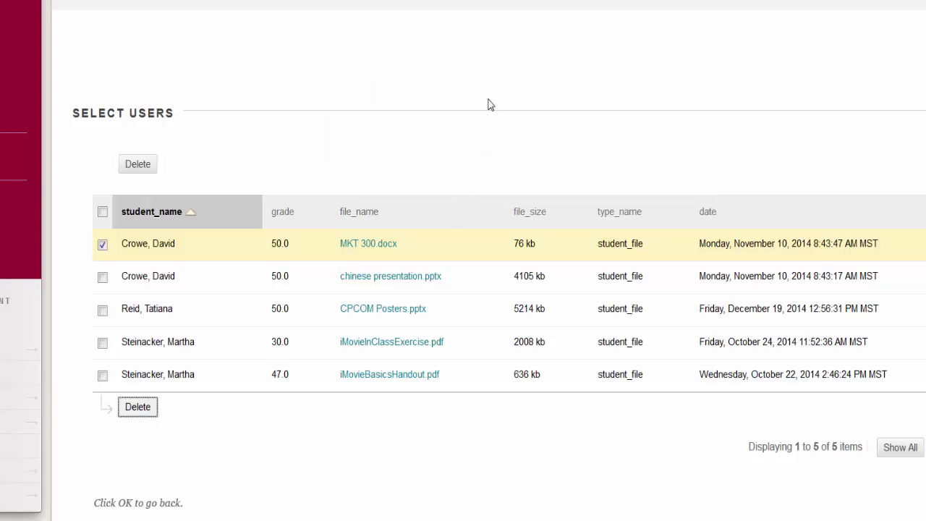